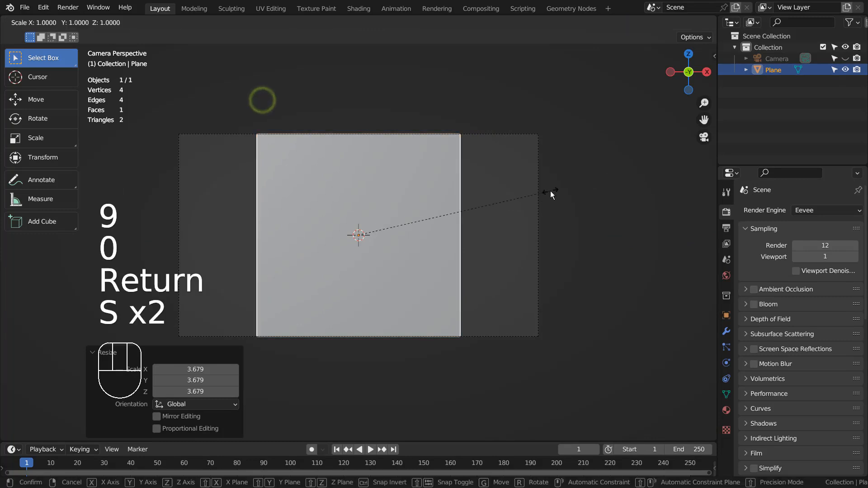
# - Scale the plane along the X axis by about 1.78 so that it fills the camera frame
pyautogui.press('x')
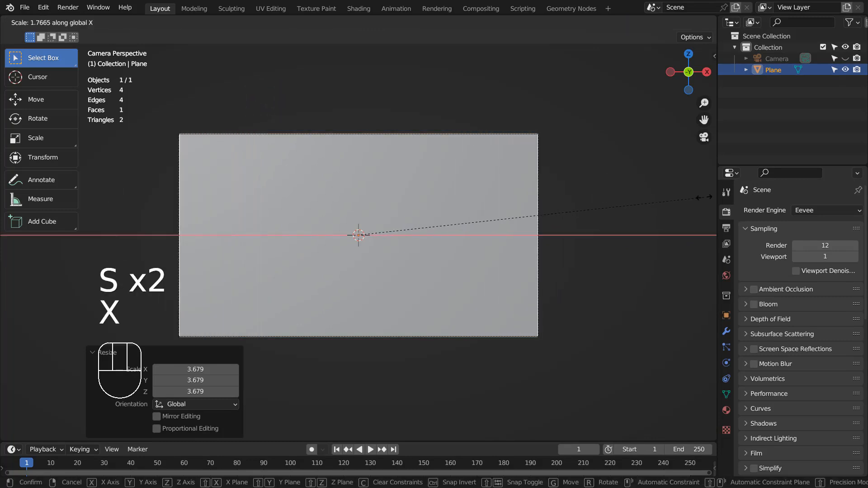
pyautogui.click(704, 198)
# - Add a UV sphere at the plane's centre and give it a level 3 subdivision
pyautogui.hotkey('shift', 'a')
pyautogui.moveTo(551, 162)
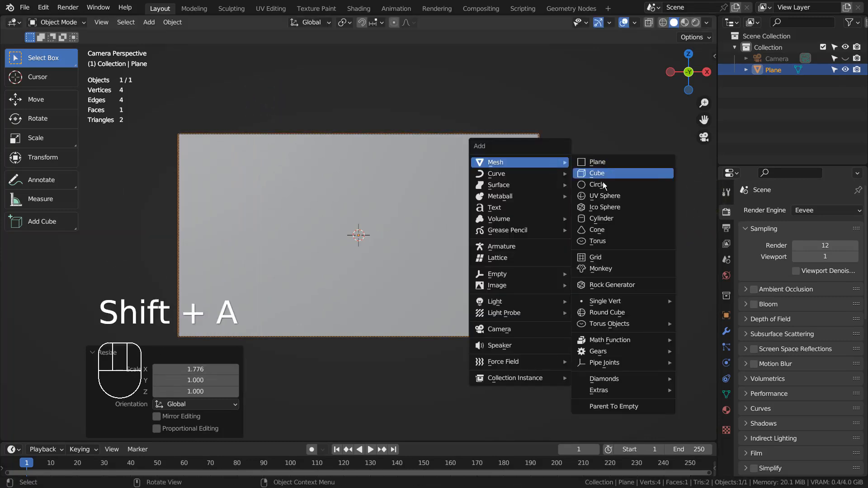
pyautogui.click(607, 199)
pyautogui.hotkey('ctrl', '3')
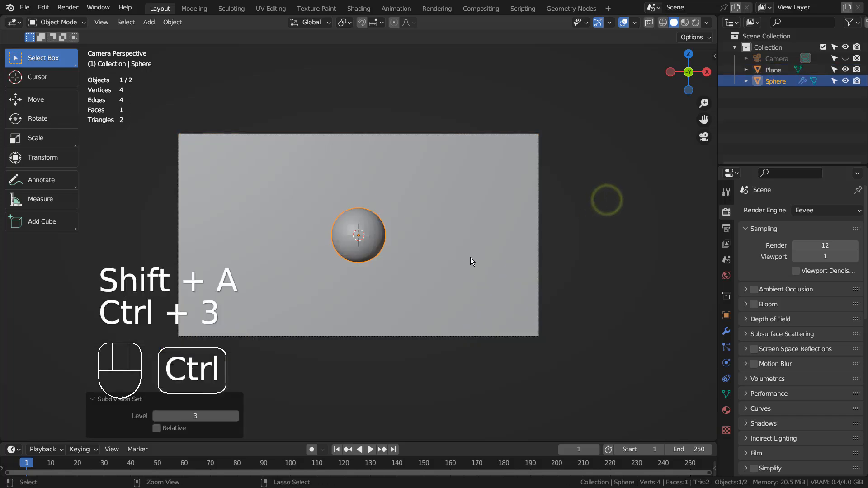
# - Scale the sphere down to about 0.09 and move it near the plane's upper right corner, about 4.6 m in X and 2.5 m in Z
pyautogui.press('s')
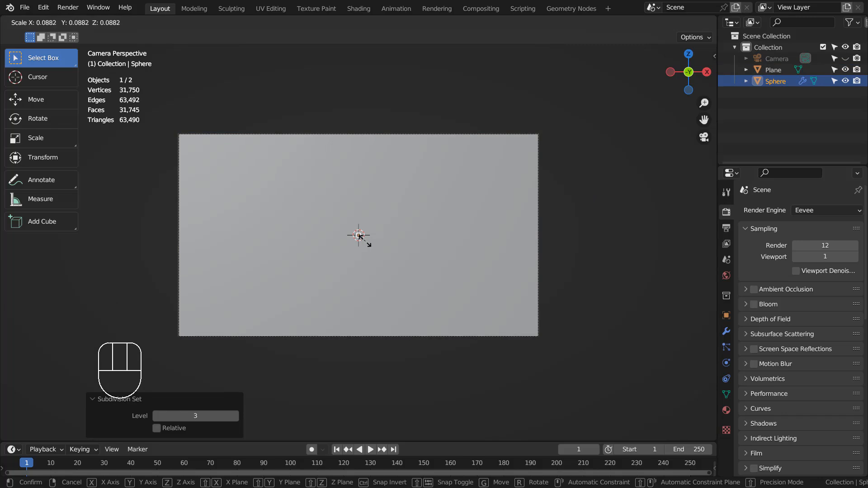
pyautogui.click(359, 235)
pyautogui.press('g')
pyautogui.click(490, 173)
# - Scatter five duplicates of the small sphere across the plane and render the image
pyautogui.hotkey('shift', 'd')
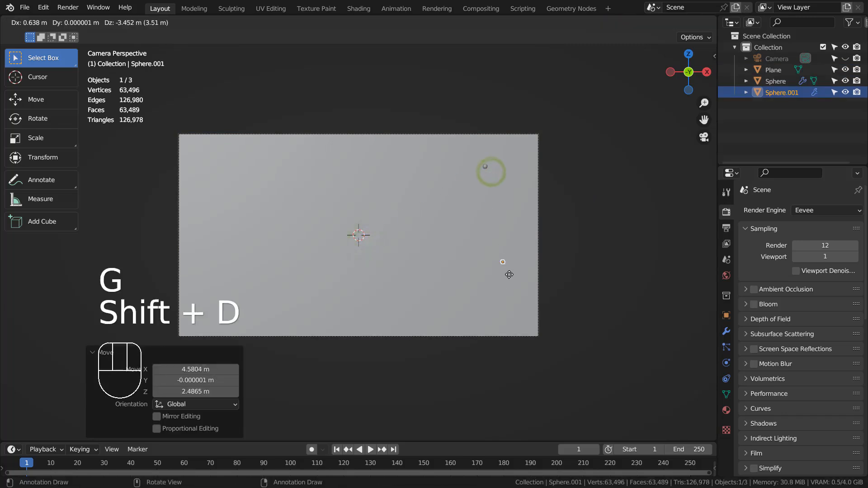
pyautogui.click(483, 313)
pyautogui.hotkey('shift', 'd')
pyautogui.click(396, 243)
pyautogui.hotkey('shift', 'd')
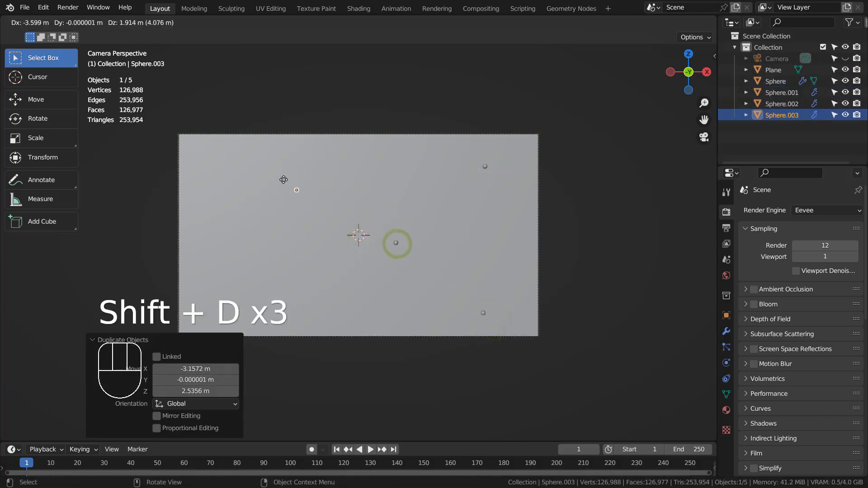
pyautogui.click(271, 177)
pyautogui.hotkey('shift', 'd')
pyautogui.click(286, 294)
pyautogui.hotkey('shift', 'd')
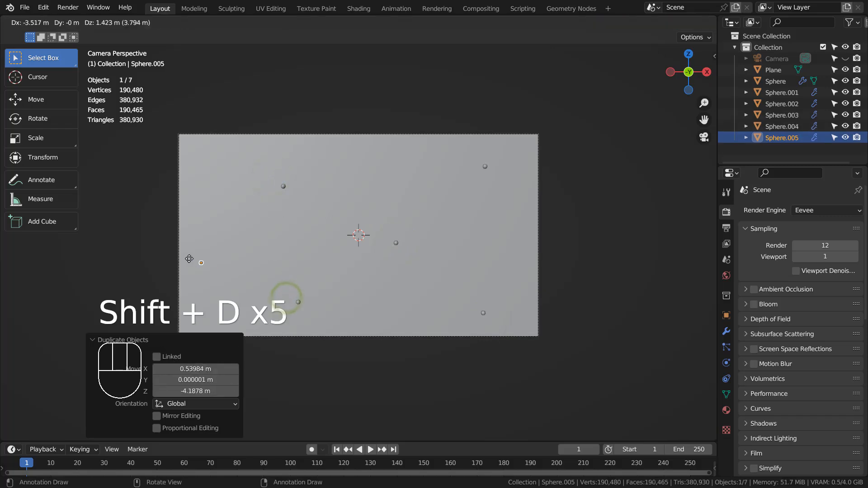
pyautogui.click(189, 255)
pyautogui.press('F12')
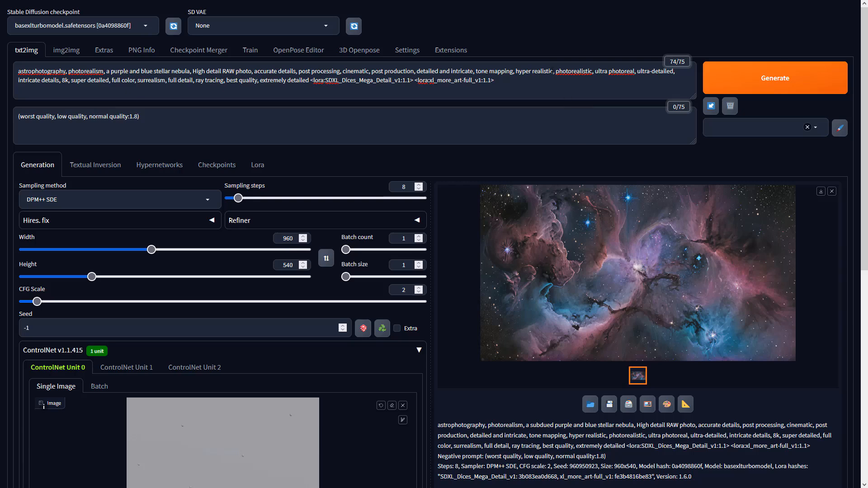
# - Switch to the Stable Diffusion web UI and check the prompt, negative prompt, width and height for the generation
pyautogui.click(522, 86)
pyautogui.click(293, 124)
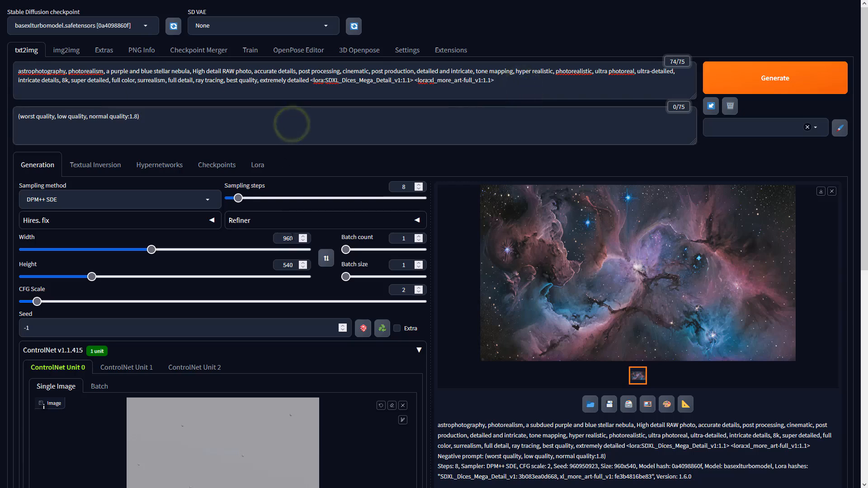
pyautogui.click(289, 238)
pyautogui.click(290, 265)
# - Set ControlNet Unit 0 to the Depth control type with preprocessor none and the sai_xl_depth_256lora model
pyautogui.scroll(-4, 477, 442)
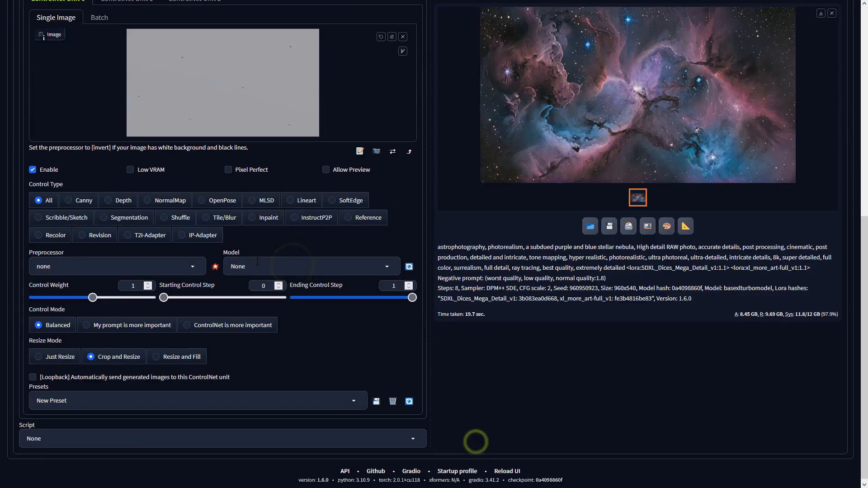
pyautogui.click(120, 205)
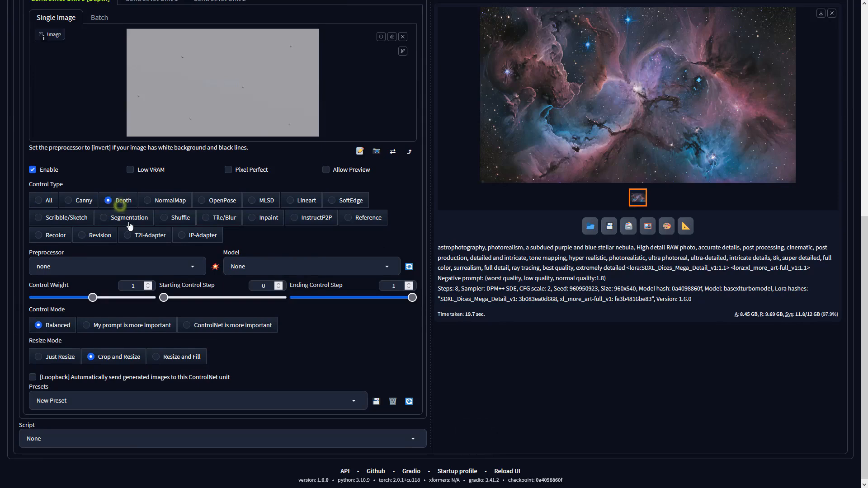
pyautogui.click(192, 266)
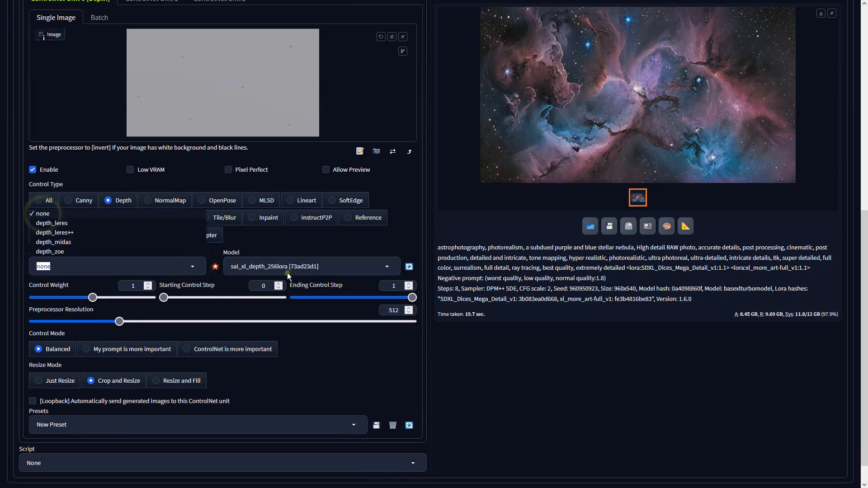
pyautogui.click(42, 213)
pyautogui.click(287, 269)
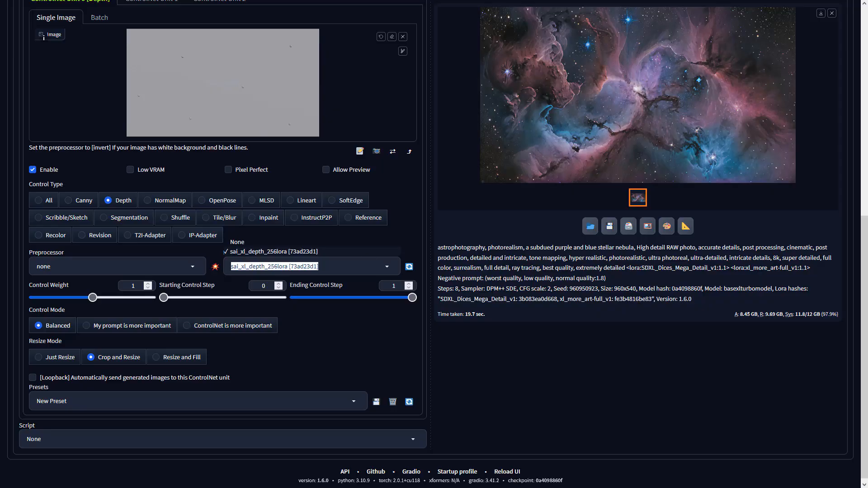
pyautogui.click(489, 266)
# - Generate the nebula image from the prompt and inspect the result at full size
pyautogui.scroll(8, 488, 266)
pyautogui.click(736, 79)
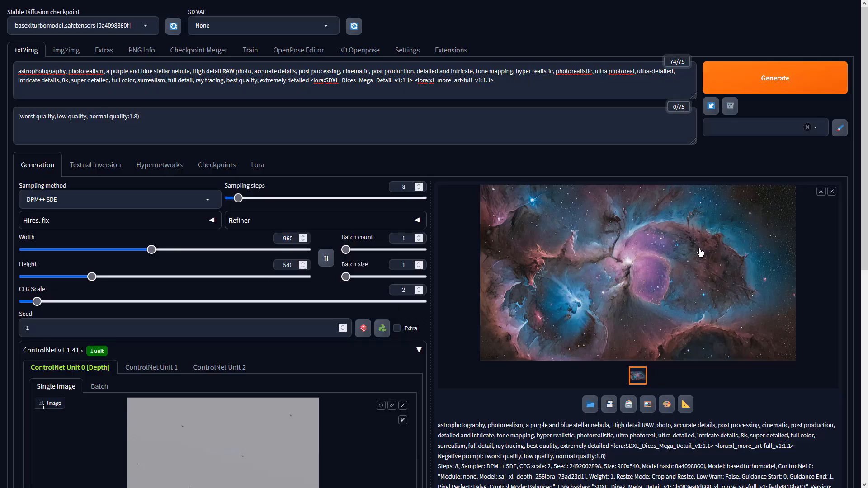
pyautogui.click(700, 252)
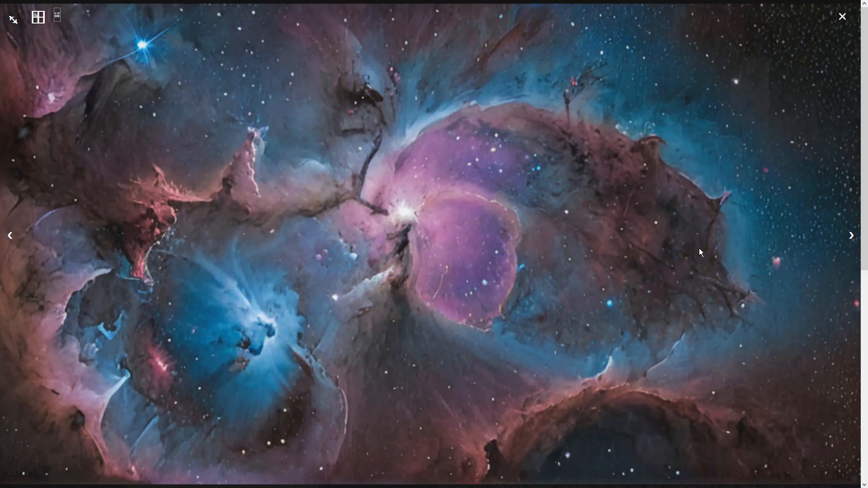
pyautogui.click(699, 249)
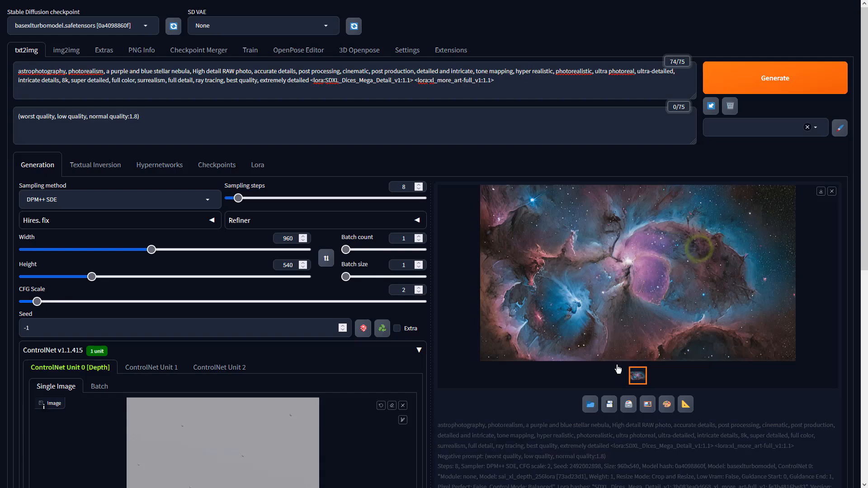
# - Send the generated image to img2img and set the sampling method to DPM++ SDE and the CFG scale to 2
pyautogui.click(648, 405)
pyautogui.scroll(-6, 215, 280)
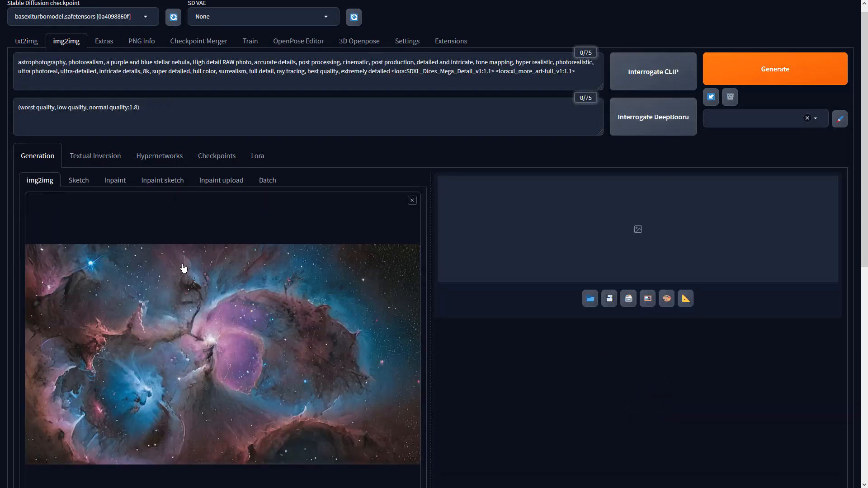
pyautogui.click(207, 328)
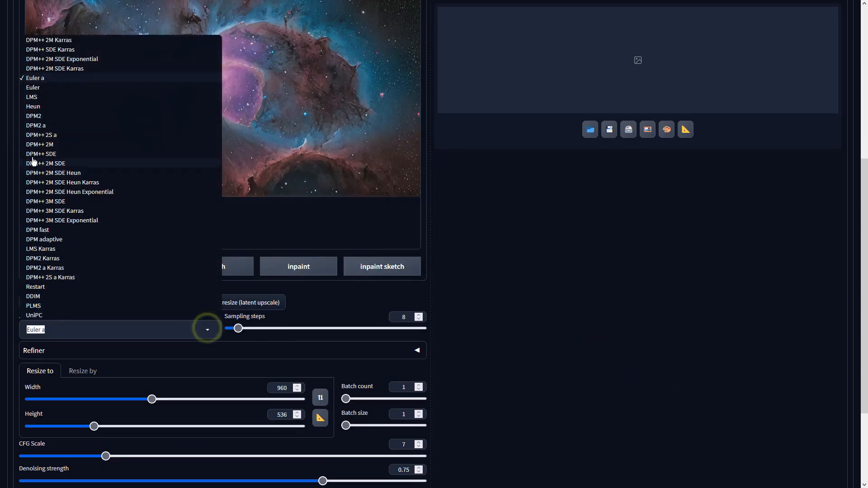
pyautogui.click(50, 154)
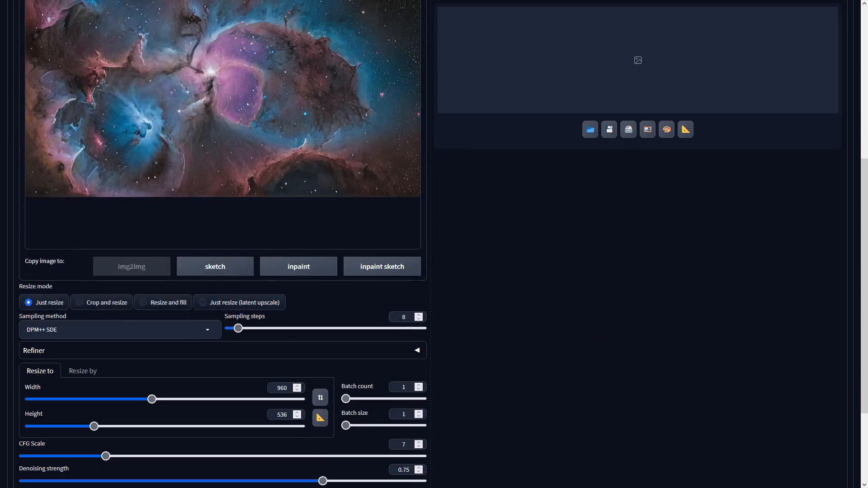
pyautogui.doubleClick(404, 445)
pyautogui.write('2')
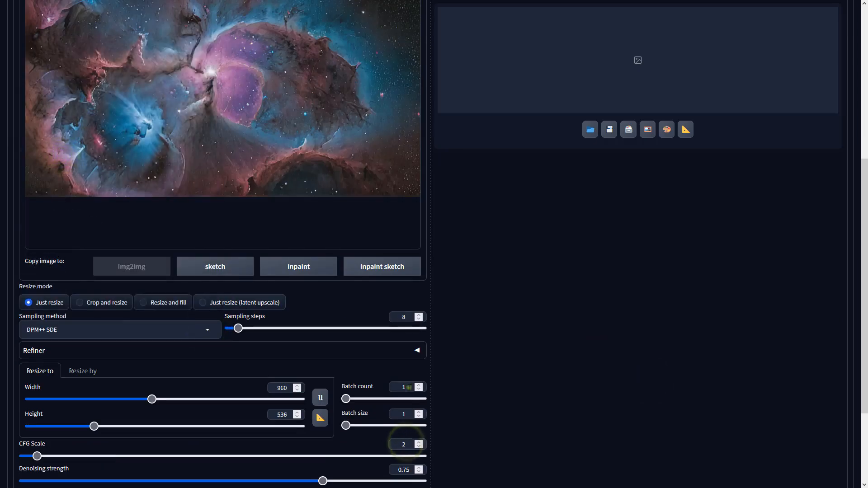
# - Set the batch count to 4 and generate the img2img variations
pyautogui.doubleClick(407, 387)
pyautogui.write('4')
pyautogui.click(529, 352)
pyautogui.scroll(6, 529, 352)
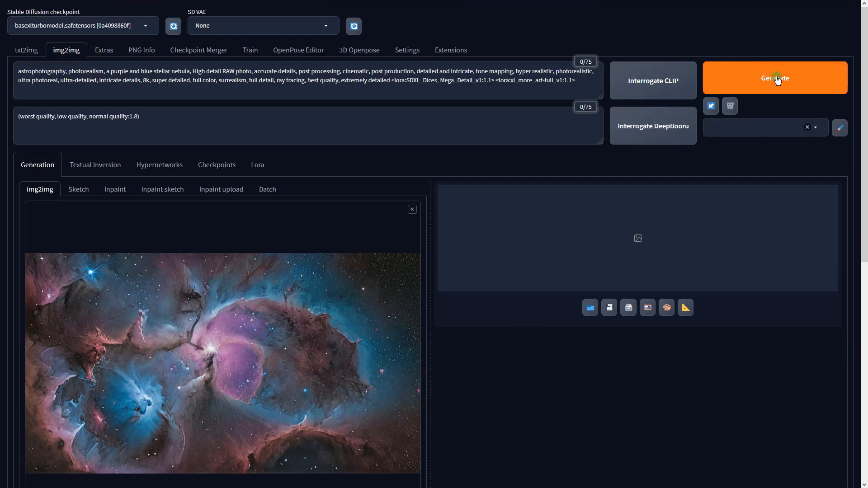
pyautogui.click(777, 79)
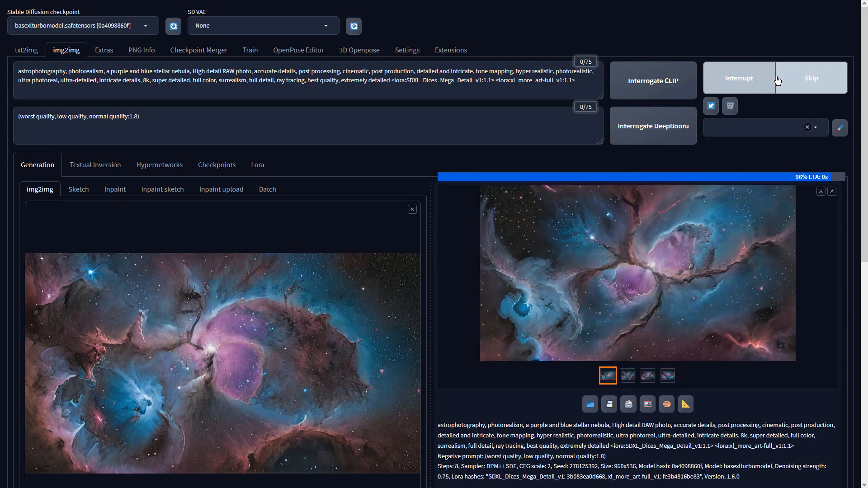
# - Compare the four generated nebula variations at full size and keep the preferred one selected
pyautogui.click(734, 248)
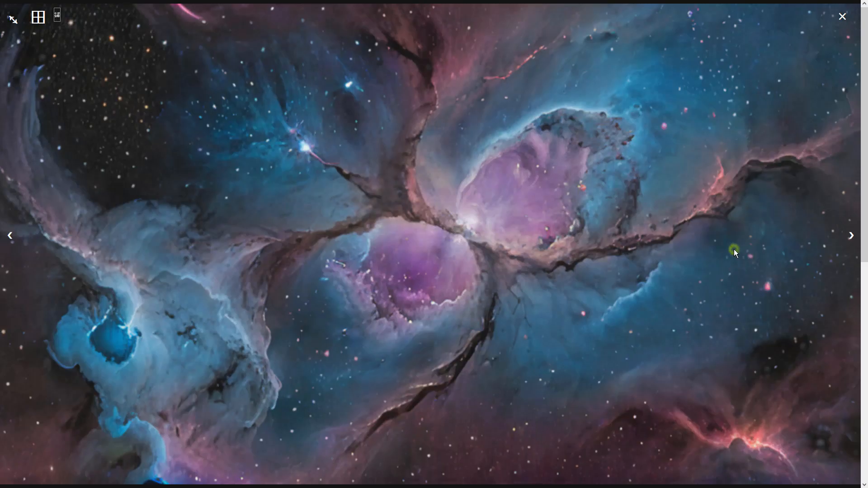
pyautogui.click(851, 243)
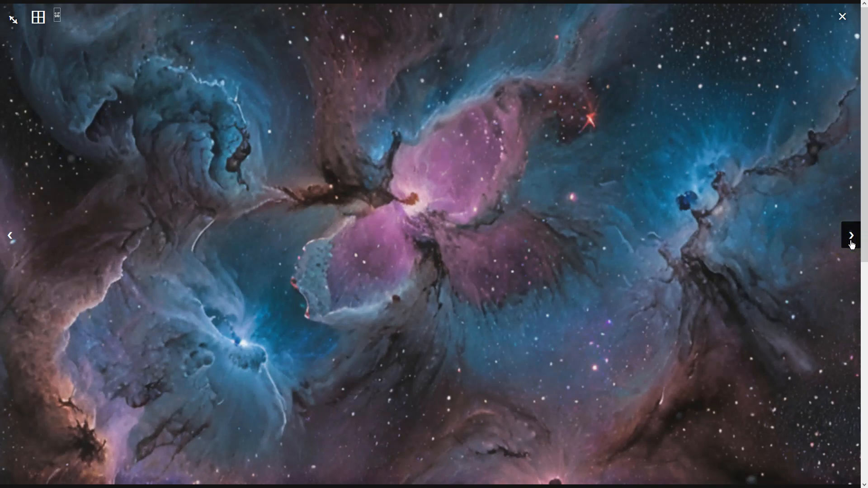
pyautogui.click(851, 244)
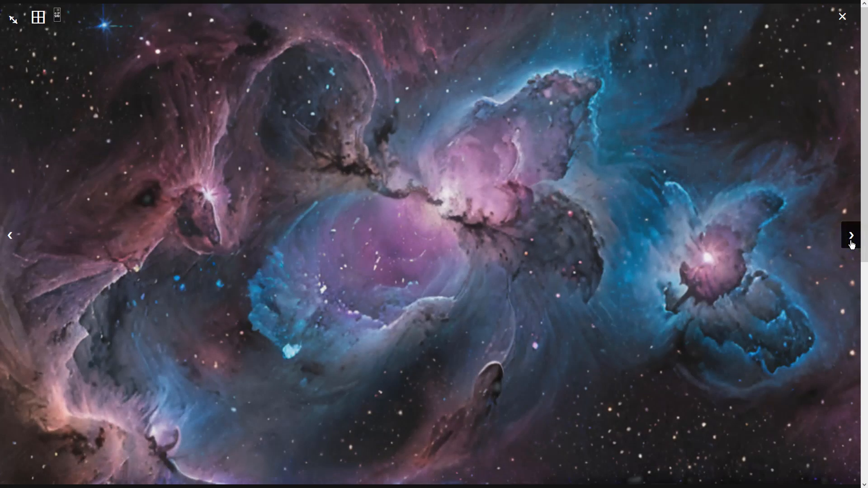
pyautogui.click(851, 244)
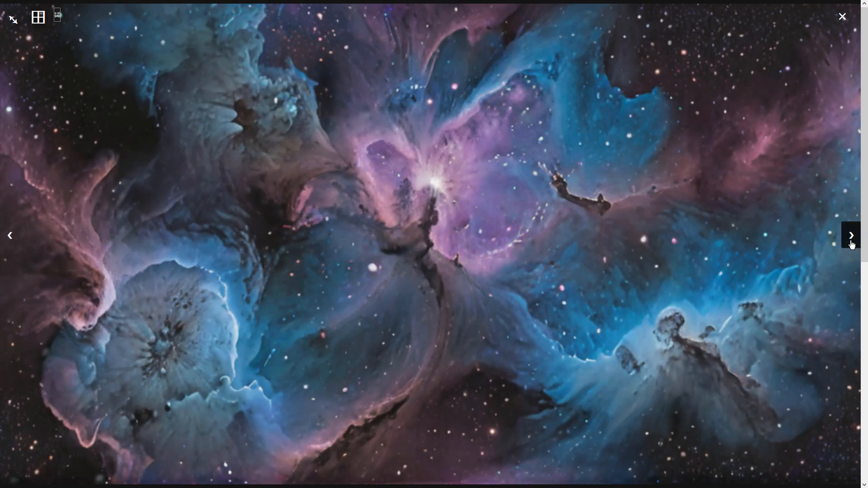
pyautogui.click(852, 245)
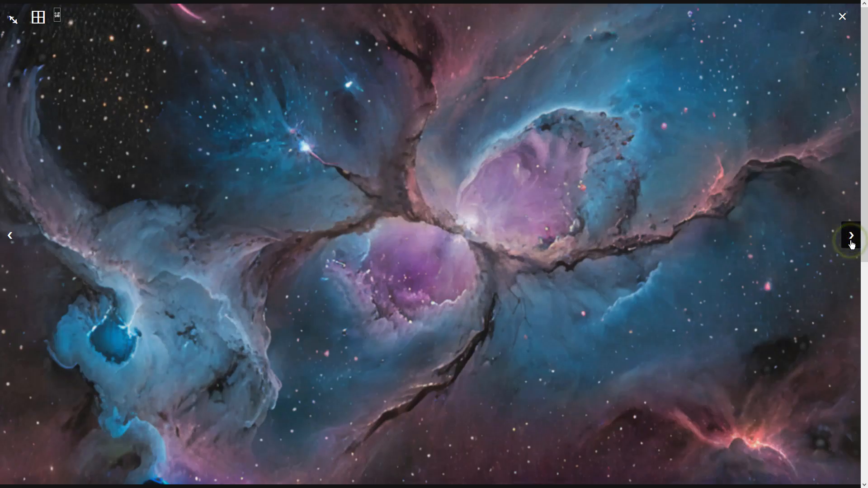
pyautogui.click(852, 245)
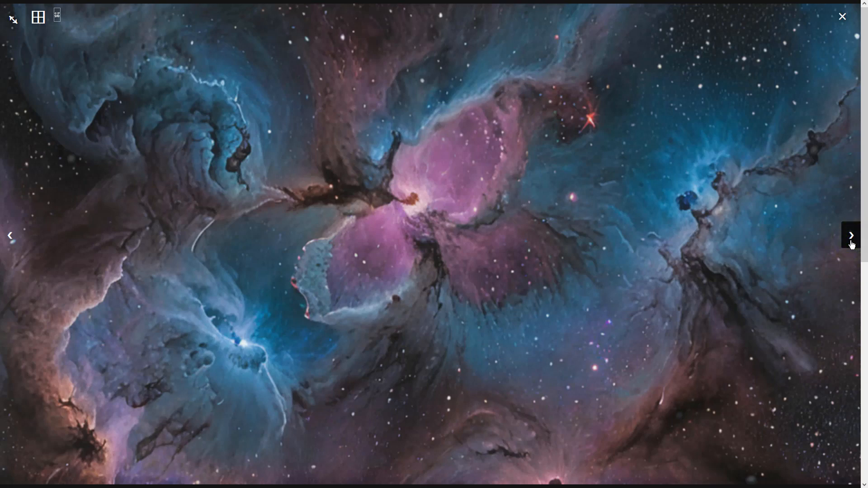
pyautogui.click(851, 244)
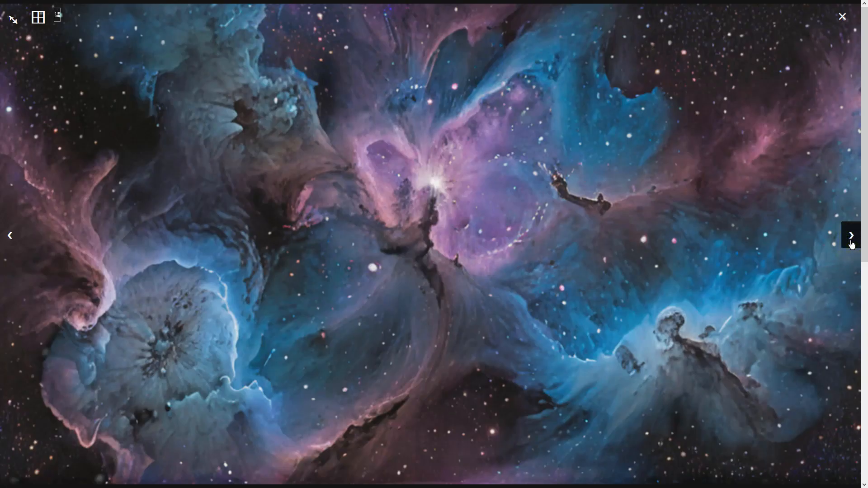
pyautogui.click(852, 244)
pyautogui.click(851, 244)
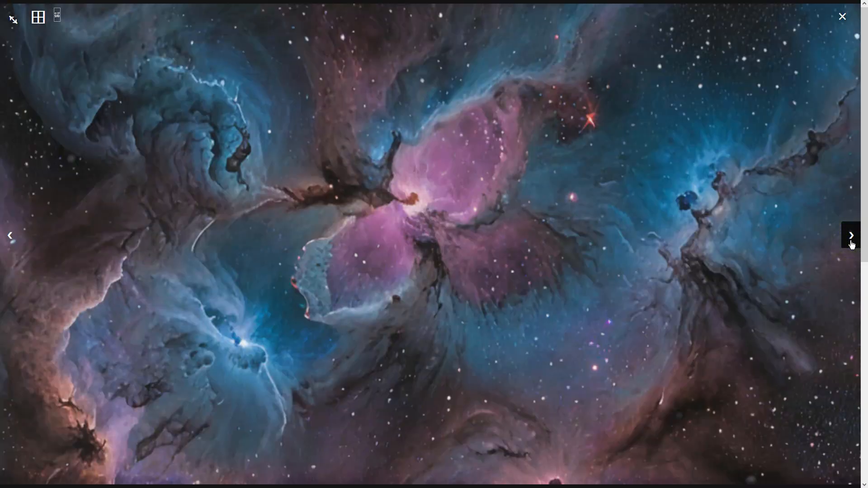
pyautogui.click(852, 244)
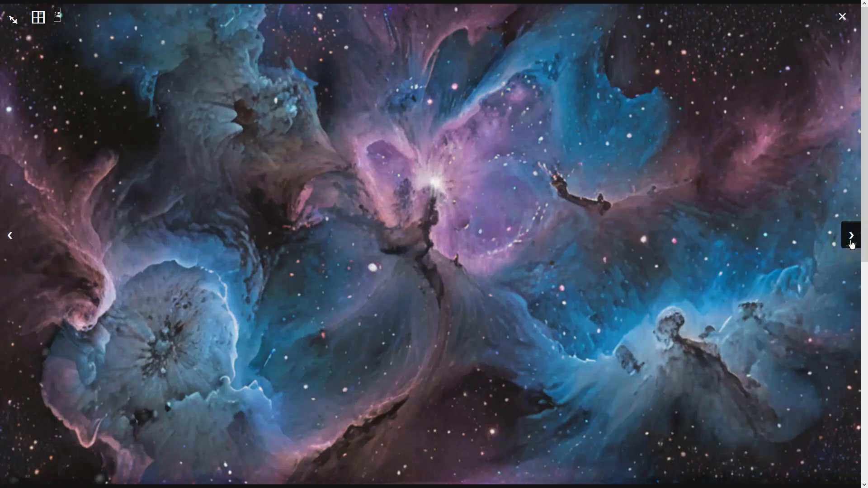
pyautogui.click(763, 304)
# - Send the selected variation to Extras and process it with the 4x-UltraSharp upscaler at a resize factor of 1
pyautogui.click(682, 400)
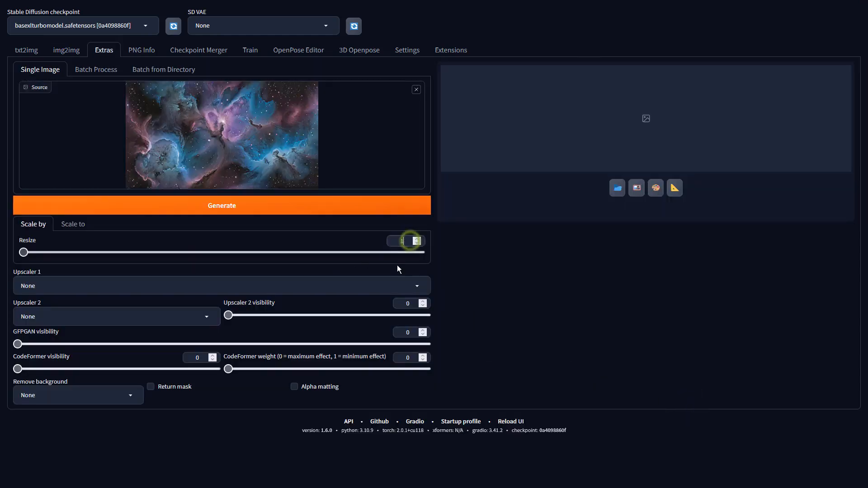
pyautogui.click(410, 281)
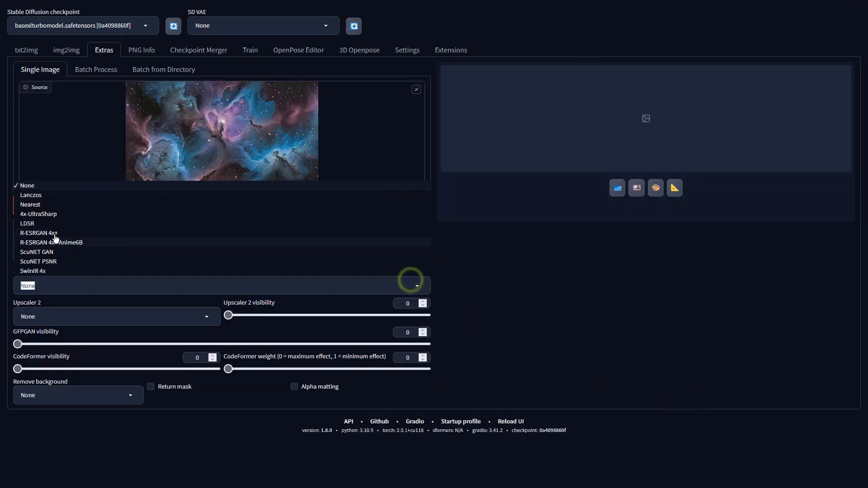
pyautogui.click(70, 213)
pyautogui.click(176, 212)
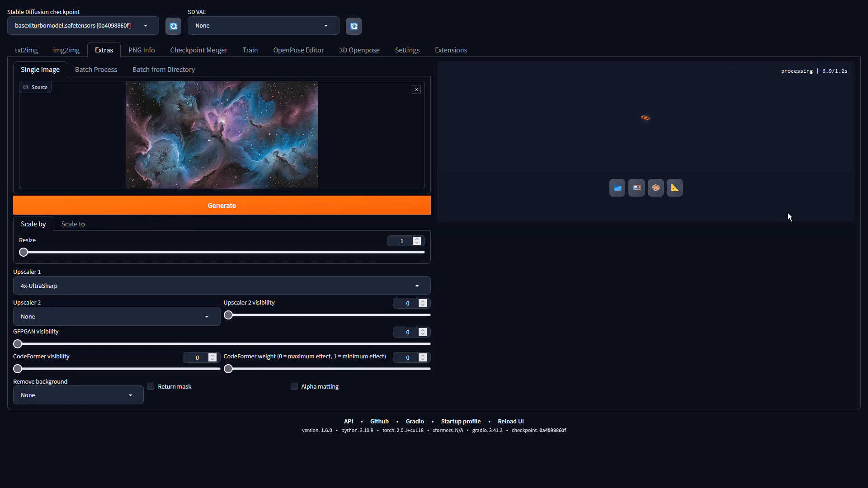
pyautogui.click(737, 202)
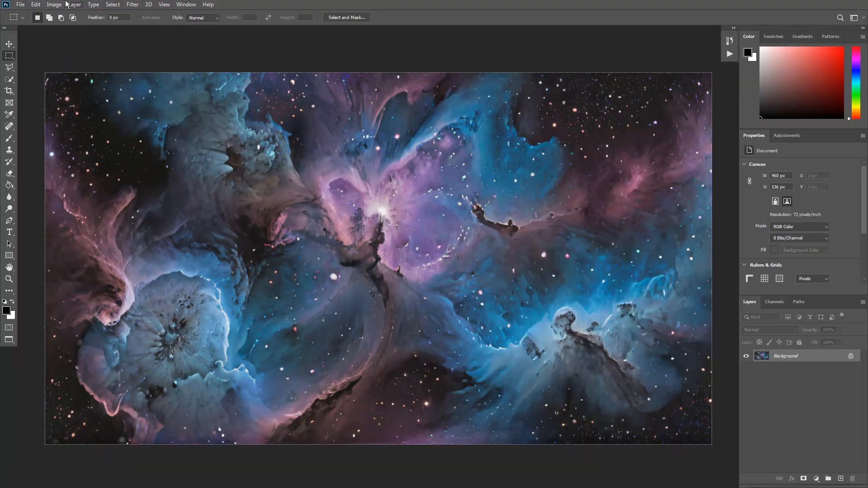
# - Apply a Vibrance adjustment to the nebula image with vibrance +78 and saturation +55
pyautogui.click(61, 5)
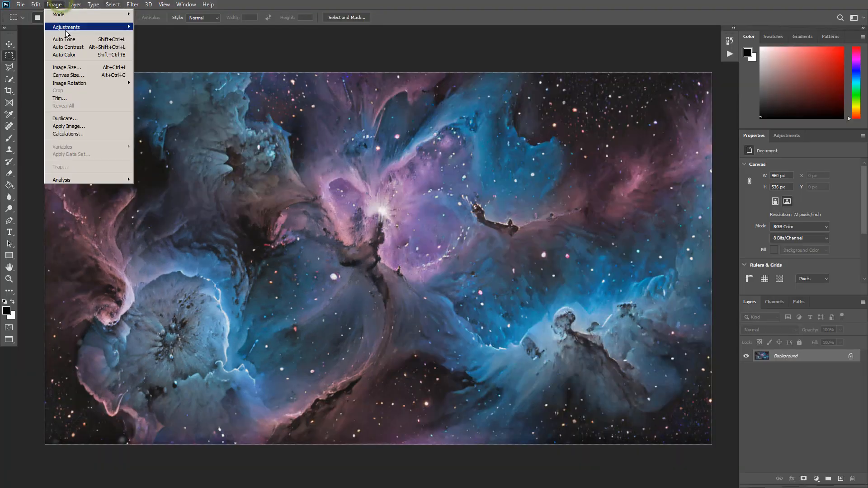
pyautogui.moveTo(71, 28)
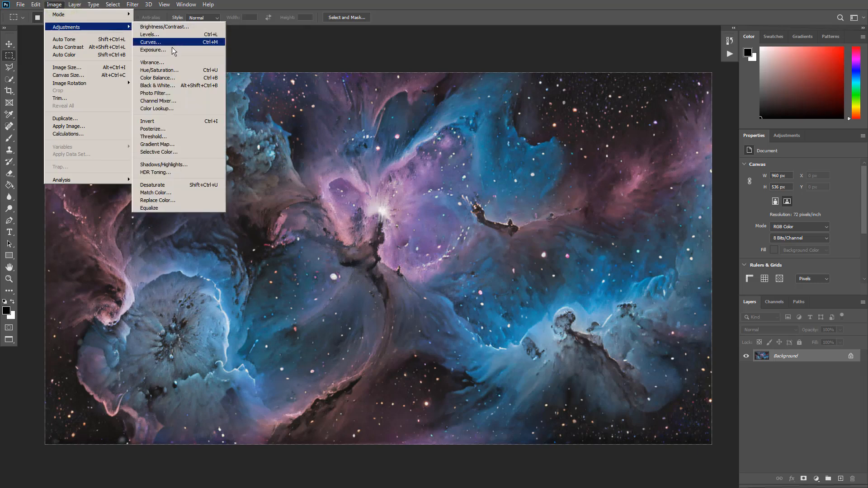
pyautogui.click(174, 61)
pyautogui.moveTo(503, 157); pyautogui.dragTo(547, 156)
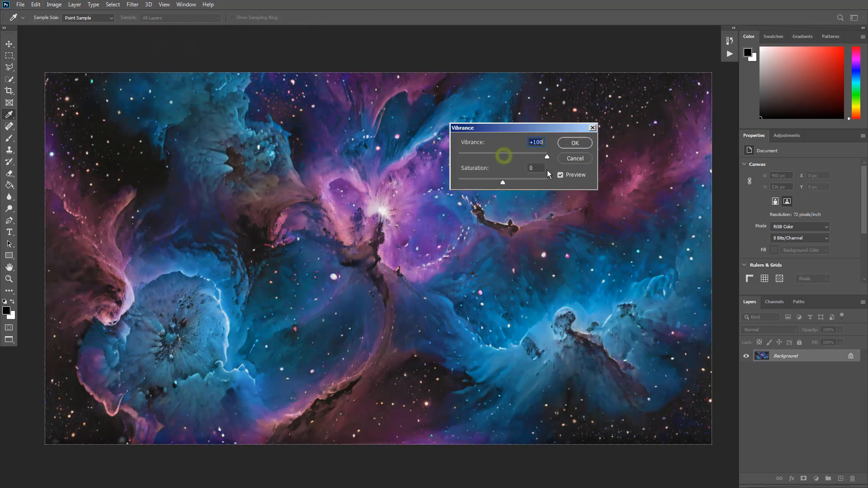
pyautogui.moveTo(516, 184); pyautogui.dragTo(536, 158)
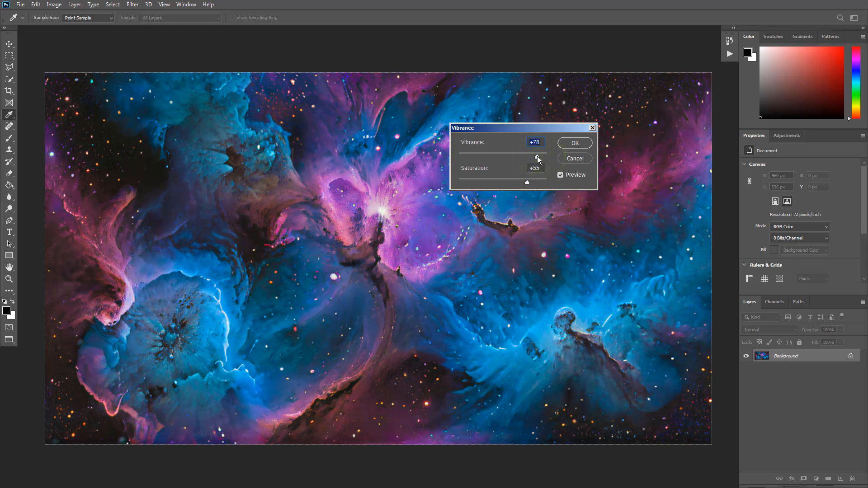
pyautogui.click(578, 143)
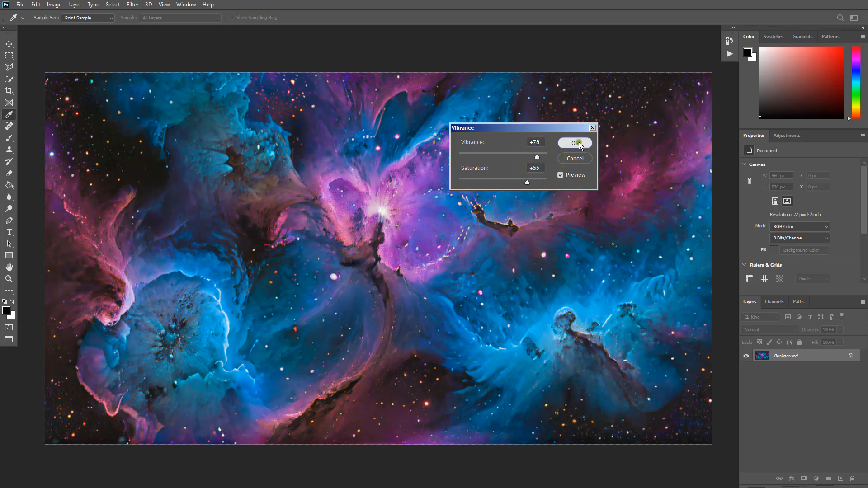
# - Apply Auto Contrast and Auto Tone to the nebula image
pyautogui.click(53, 4)
pyautogui.click(60, 48)
pyautogui.click(51, 4)
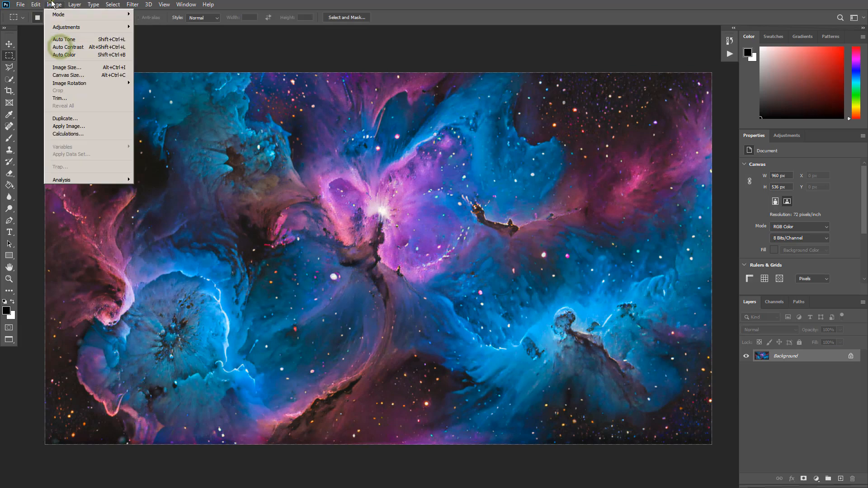
pyautogui.click(62, 40)
# - Try Auto Color on the image, compare the earlier history states, and revert to the Auto Tone state
pyautogui.click(55, 4)
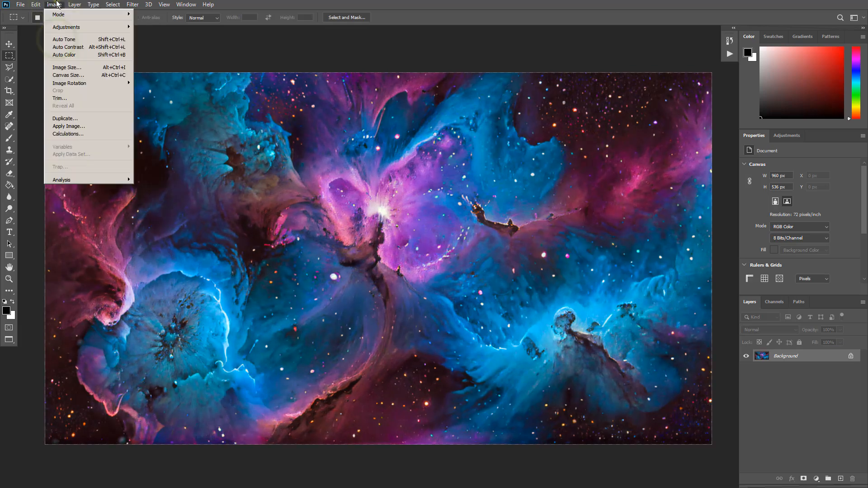
pyautogui.click(65, 55)
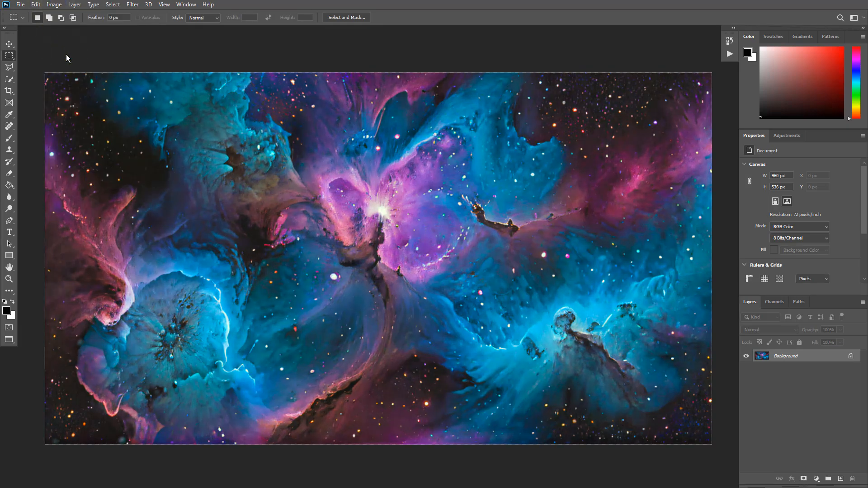
pyautogui.click(729, 42)
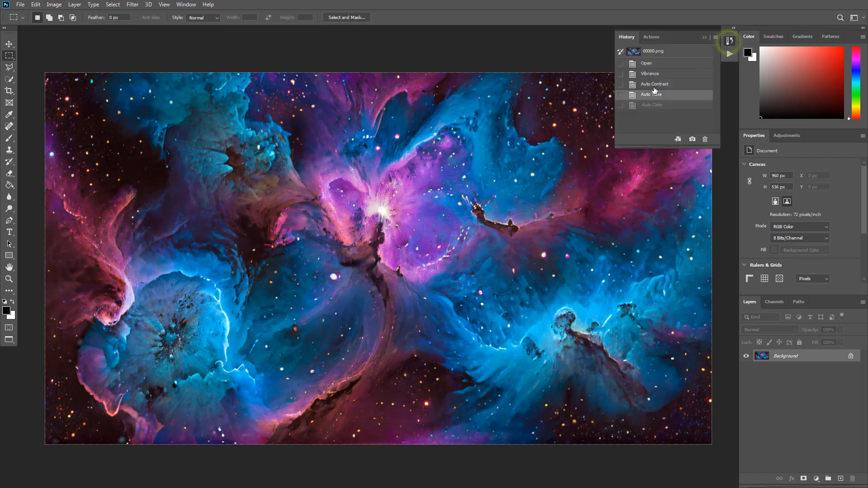
pyautogui.click(653, 85)
pyautogui.click(662, 96)
pyautogui.click(729, 41)
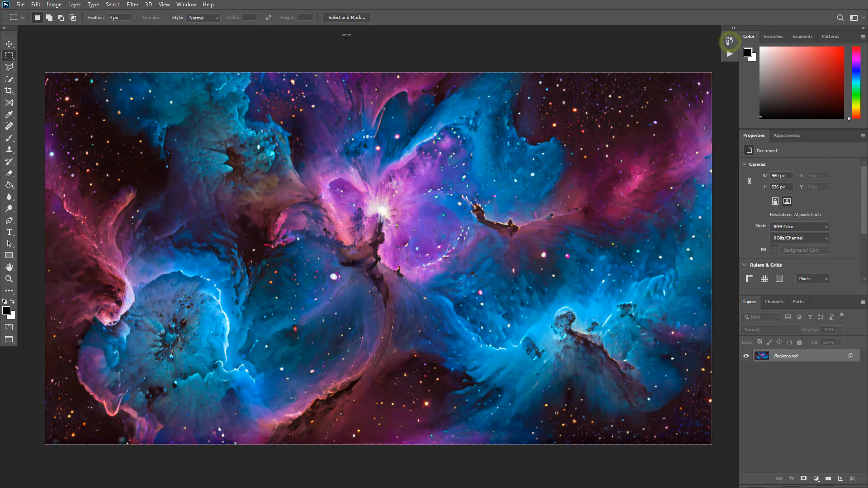
# - Darken the image's midtones with a Levels adjustment, setting the RGB midtone input level to 0.81
pyautogui.click(53, 5)
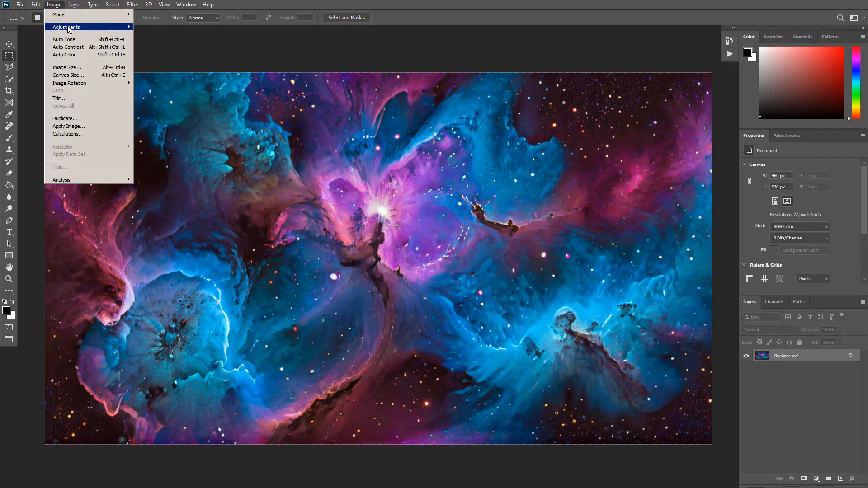
pyautogui.moveTo(68, 27)
pyautogui.click(166, 34)
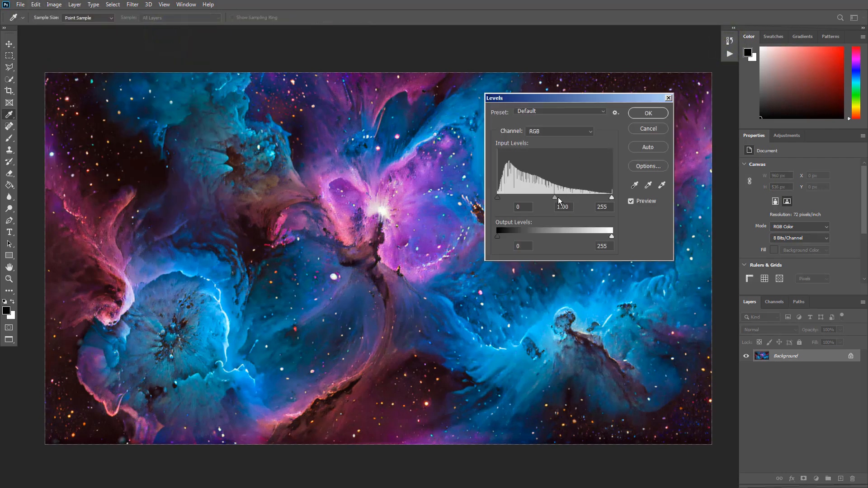
pyautogui.moveTo(554, 197); pyautogui.dragTo(562, 199)
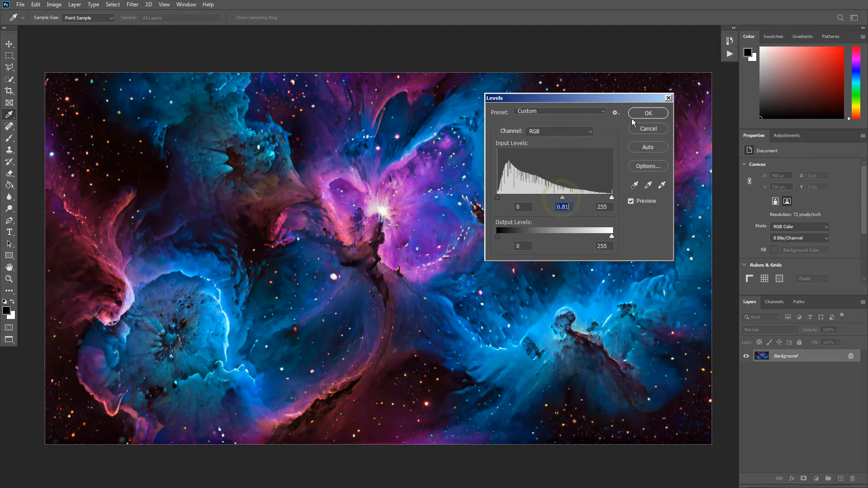
pyautogui.click(634, 117)
# - Apply an Exposure adjustment to the image with exposure +0.08 and offset -0.0059
pyautogui.click(54, 4)
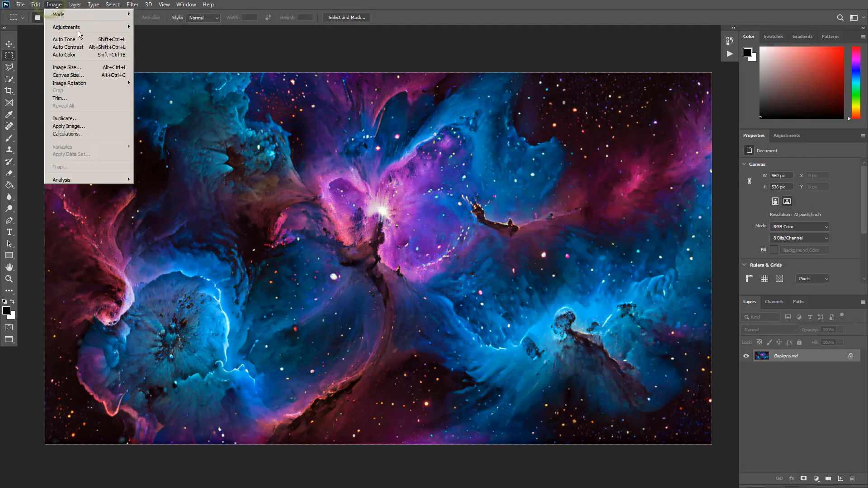
pyautogui.moveTo(81, 28)
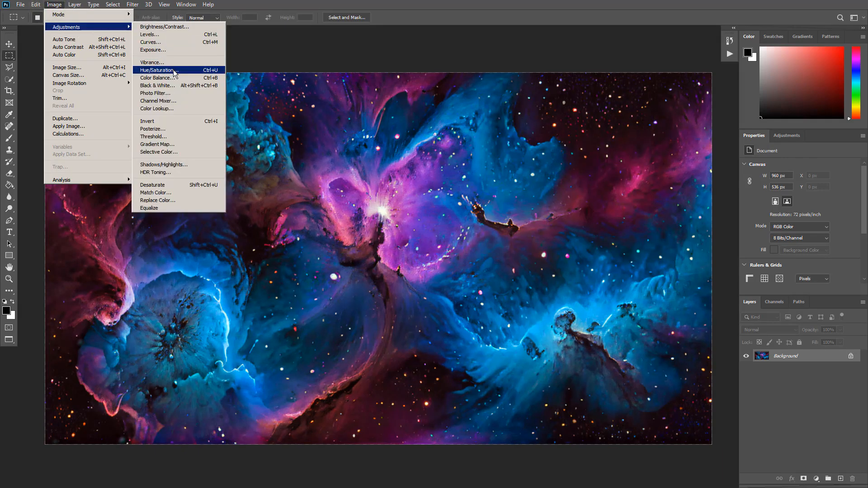
pyautogui.click(179, 50)
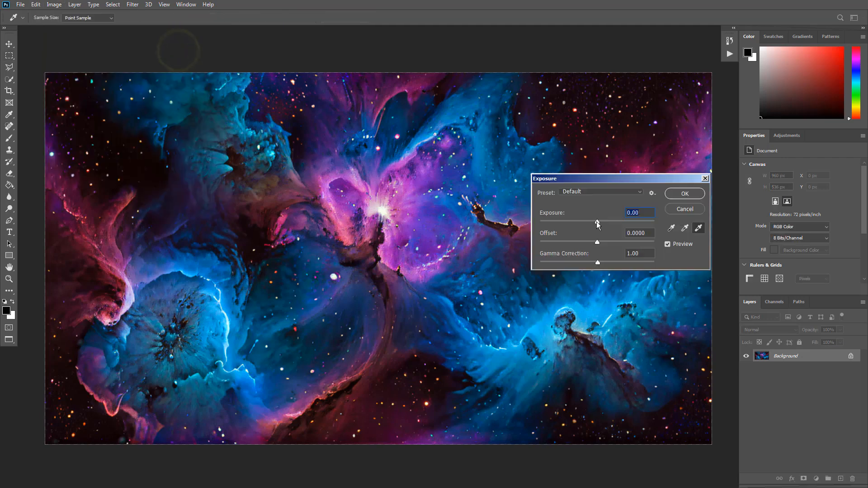
pyautogui.moveTo(596, 222); pyautogui.dragTo(596, 242)
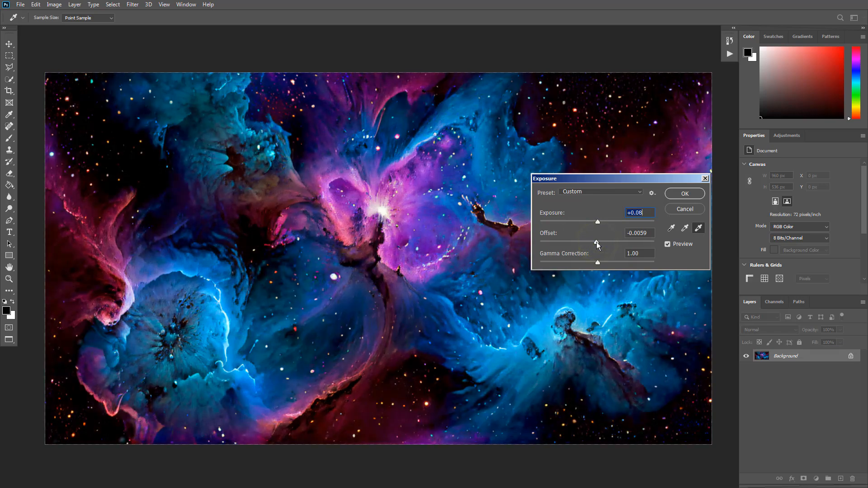
pyautogui.click(684, 194)
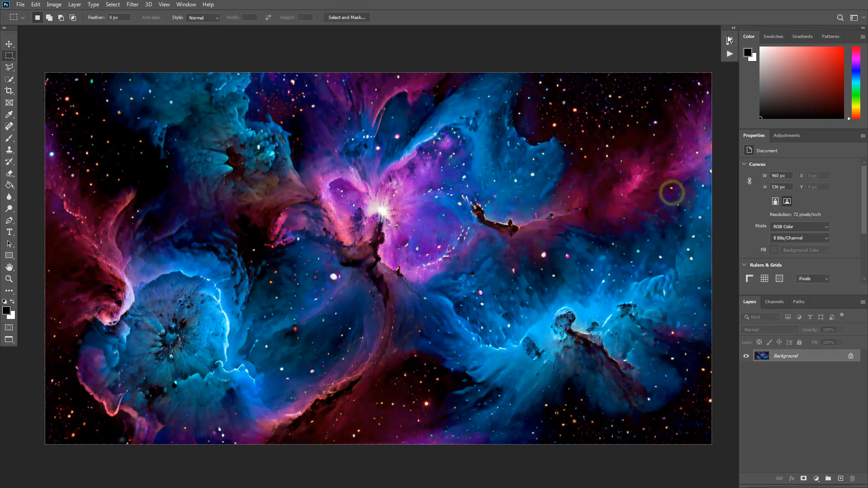
# - Compare the original image with the edited version by switching between the opening snapshot and the Exposure history state, ending on the edited version
pyautogui.click(728, 40)
pyautogui.click(685, 51)
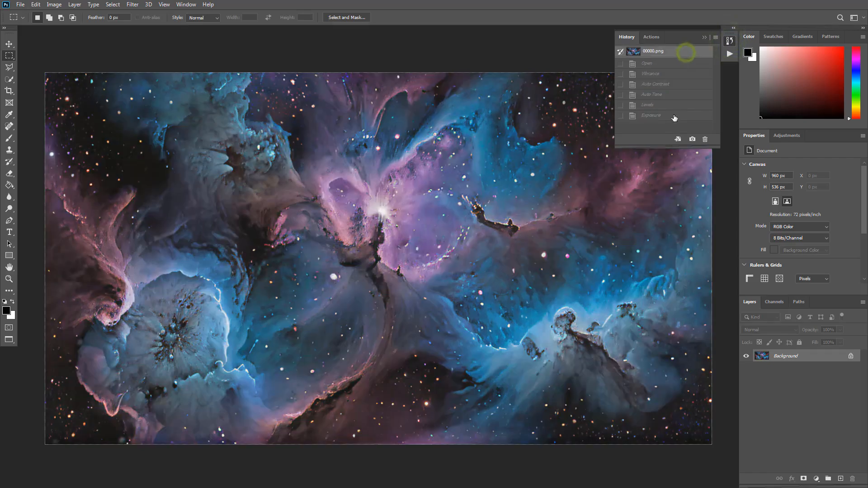
pyautogui.click(669, 117)
pyautogui.click(662, 51)
pyautogui.click(666, 117)
pyautogui.click(660, 51)
pyautogui.click(666, 117)
pyautogui.click(729, 41)
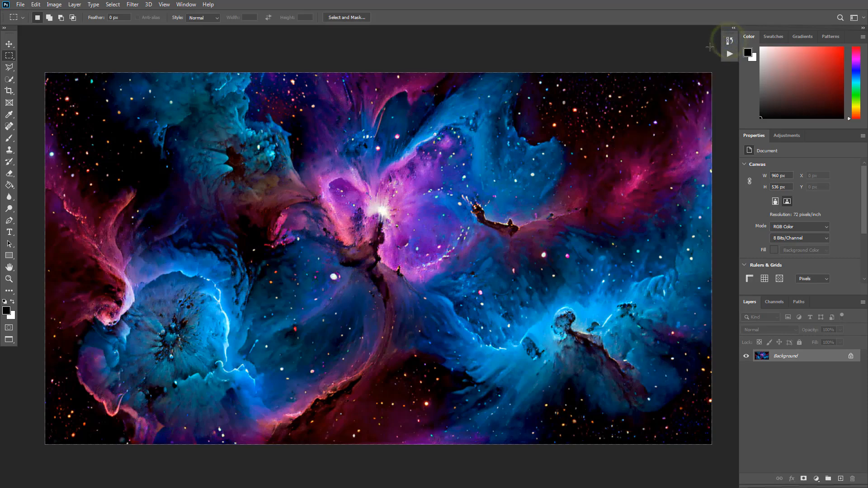